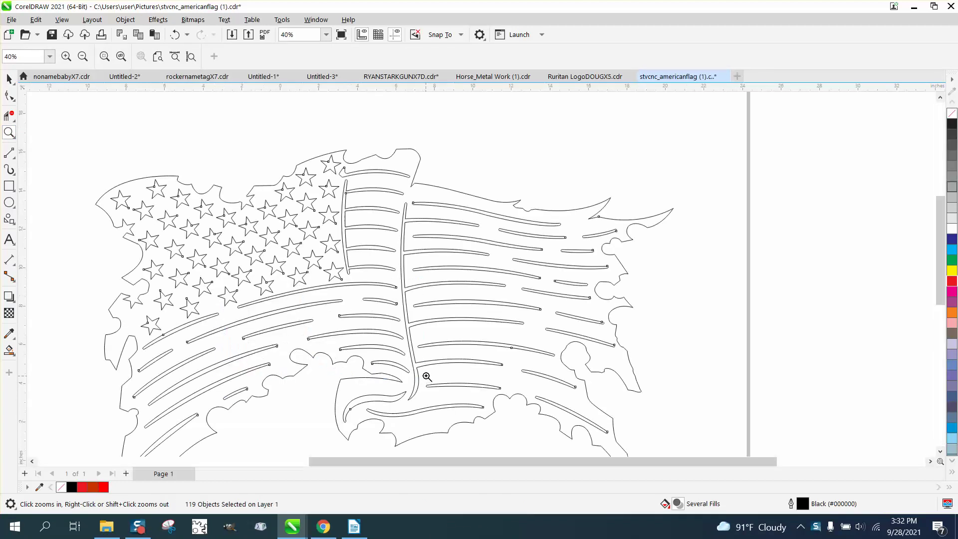
Zoom in on the flag and marquee-select its nodes to inspect them, then zoom back out
{"action": "scroll", "coordinate": [250, 255], "scroll_direction": "down", "scroll_amount": 1}
{"action": "scroll", "coordinate": [147, 167], "scroll_direction": "down", "scroll_amount": 2}
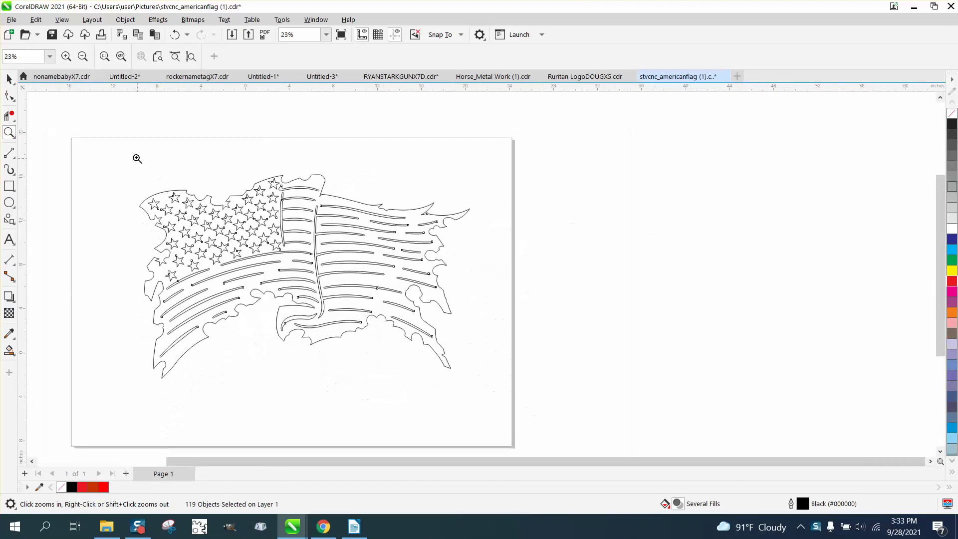
{"action": "left_click_drag", "start_coordinate": [135, 161], "coordinate": [448, 377]}
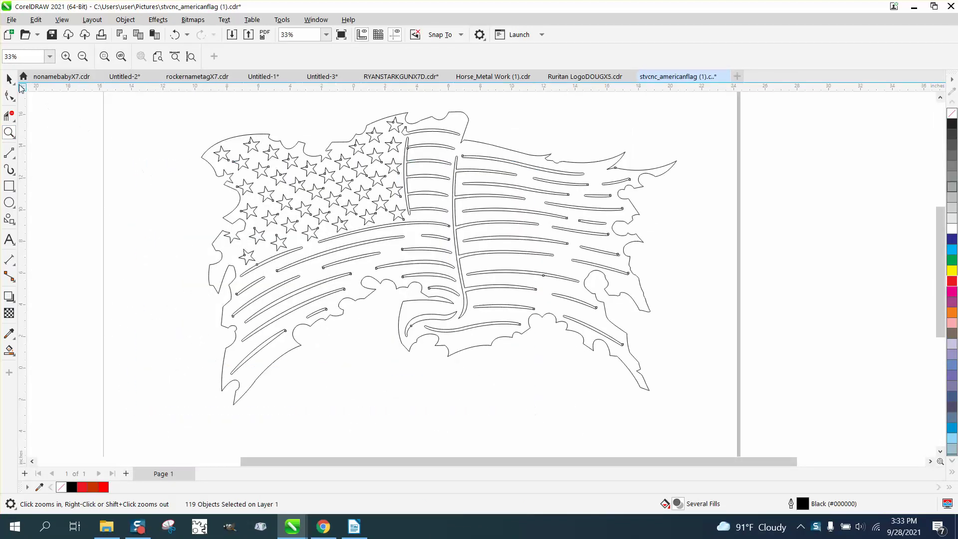
{"action": "left_click", "coordinate": [8, 78]}
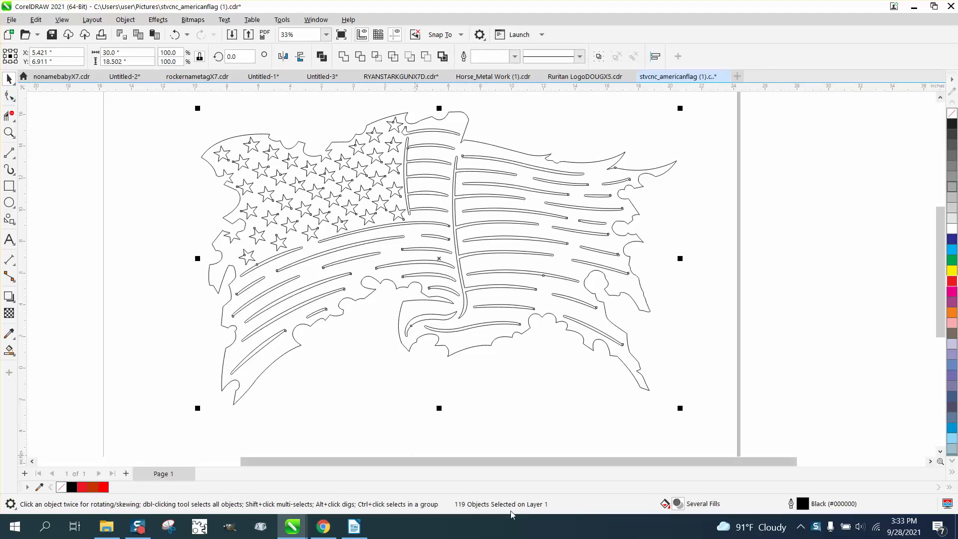
{"action": "left_click", "coordinate": [9, 95]}
{"action": "left_click_drag", "start_coordinate": [163, 102], "coordinate": [666, 473]}
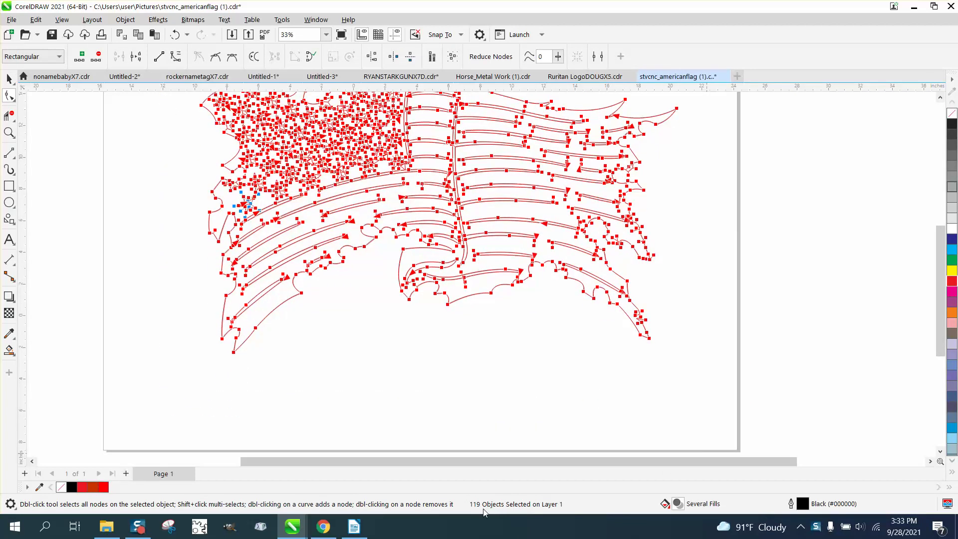
{"action": "key", "text": "F3"}
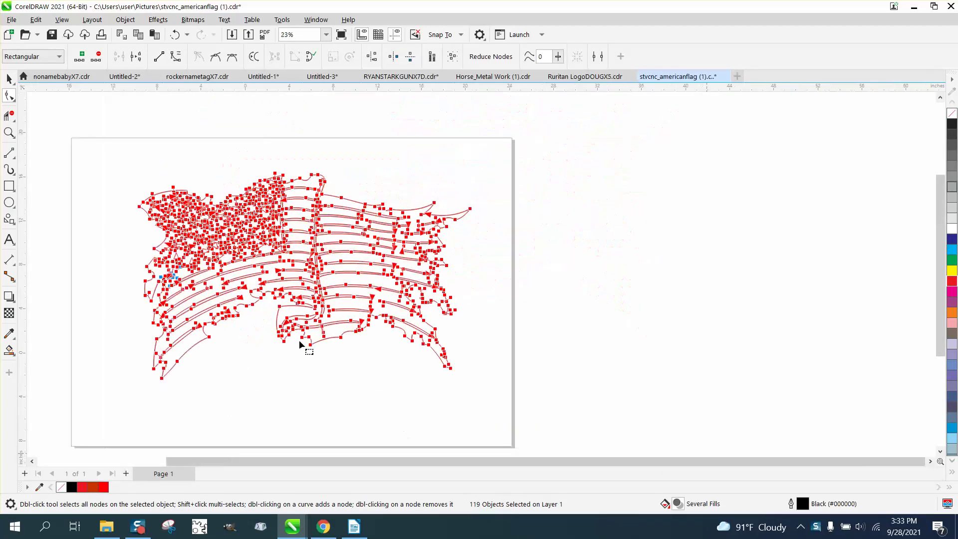
{"action": "left_click", "coordinate": [9, 79]}
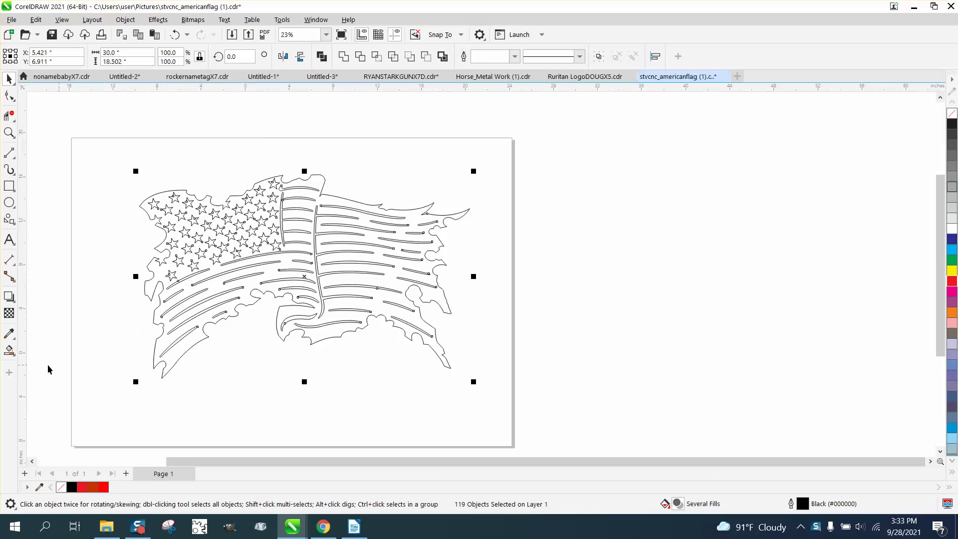
Smart Fill the flag into one new curve, move it off the page, and give it no fill with a red outline
{"action": "left_click", "coordinate": [9, 351]}
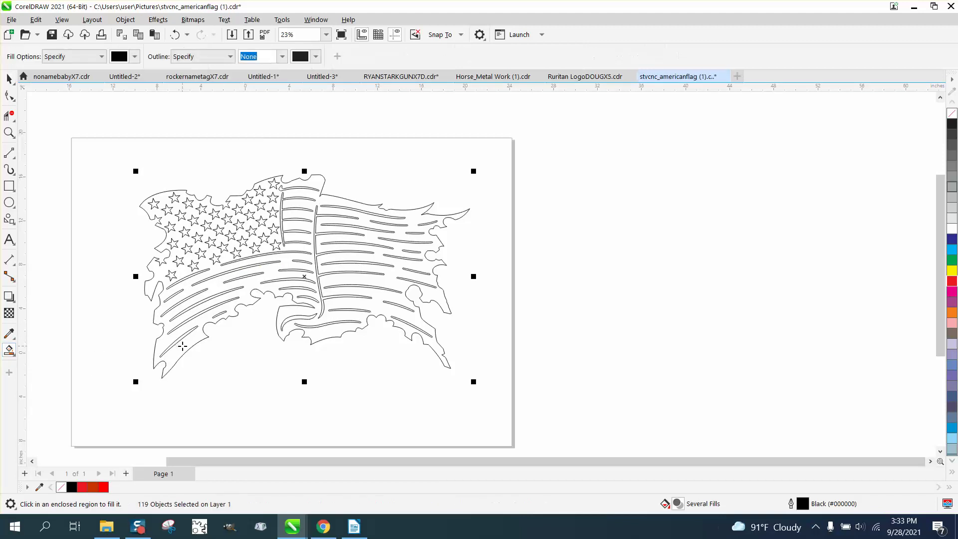
{"action": "left_click", "coordinate": [182, 346]}
{"action": "left_click", "coordinate": [9, 79]}
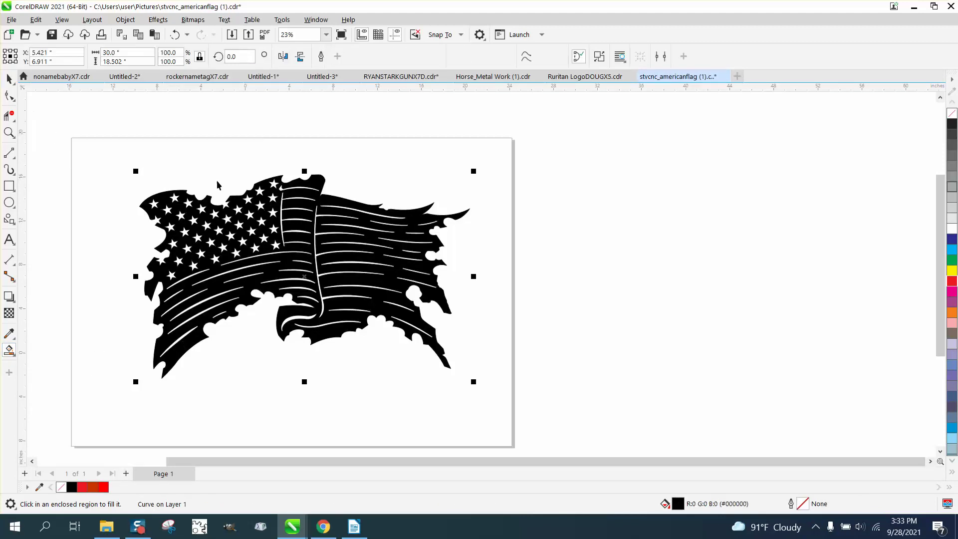
{"action": "left_click_drag", "start_coordinate": [310, 248], "coordinate": [733, 252]}
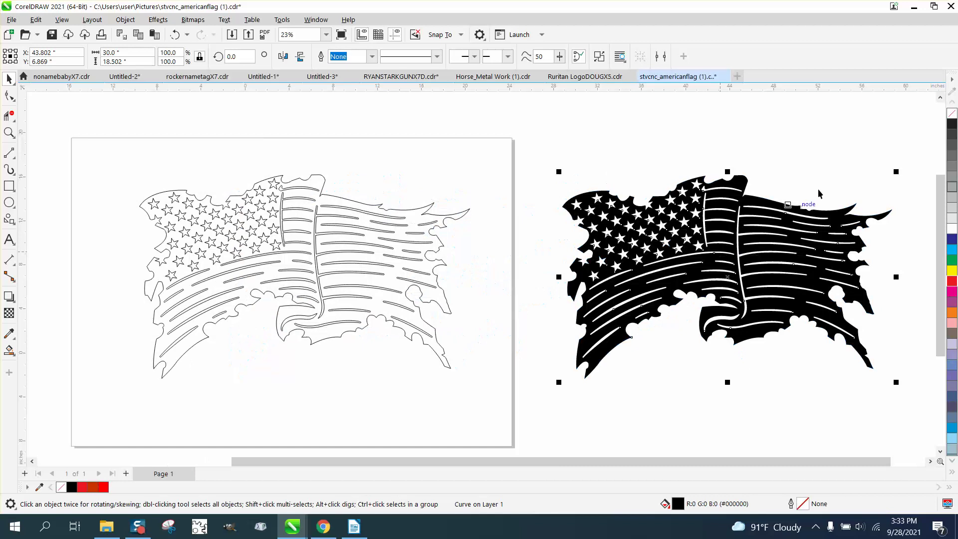
{"action": "left_click", "coordinate": [953, 113]}
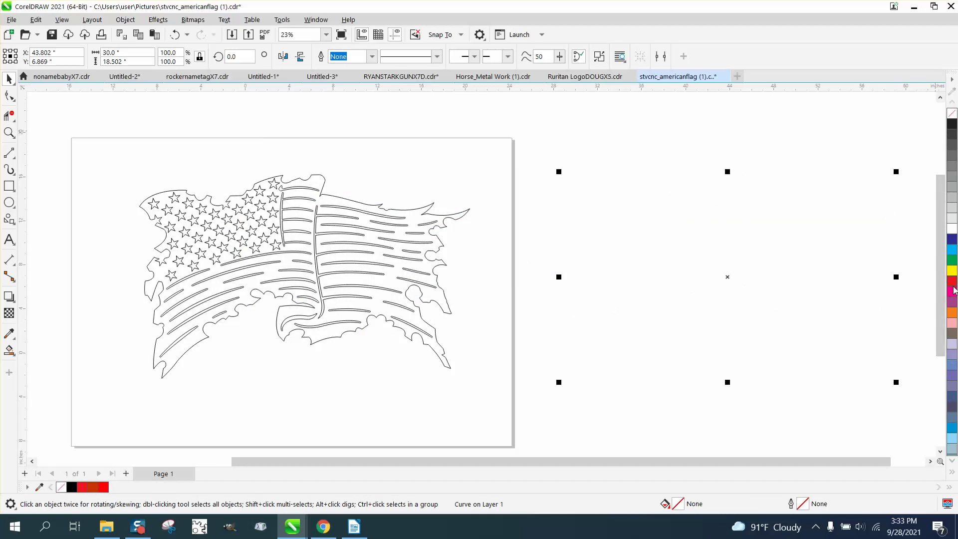
{"action": "right_click", "coordinate": [953, 283]}
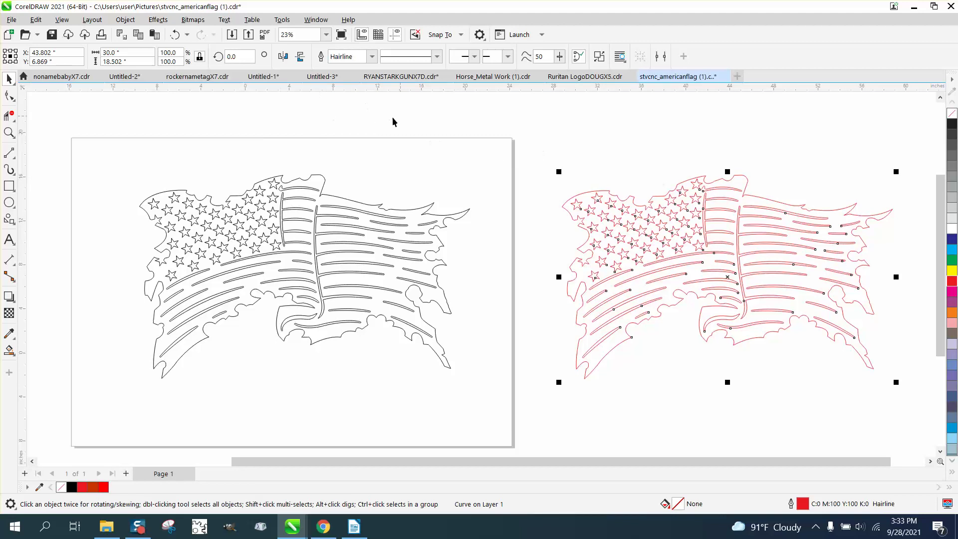
Nudge the red flag copy up-left and select all 1037 nodes of its curve
{"action": "left_click_drag", "start_coordinate": [713, 278], "coordinate": [690, 259]}
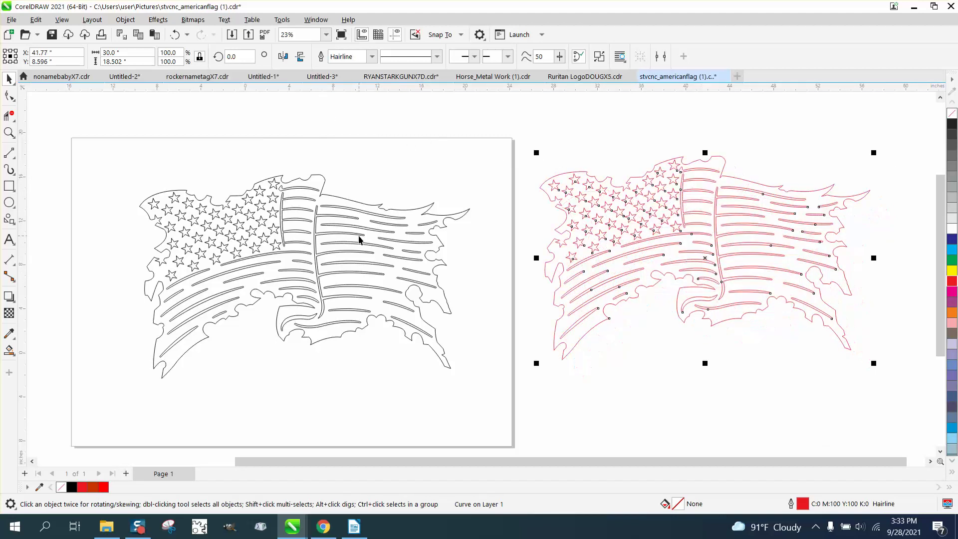
{"action": "key", "text": "F10"}
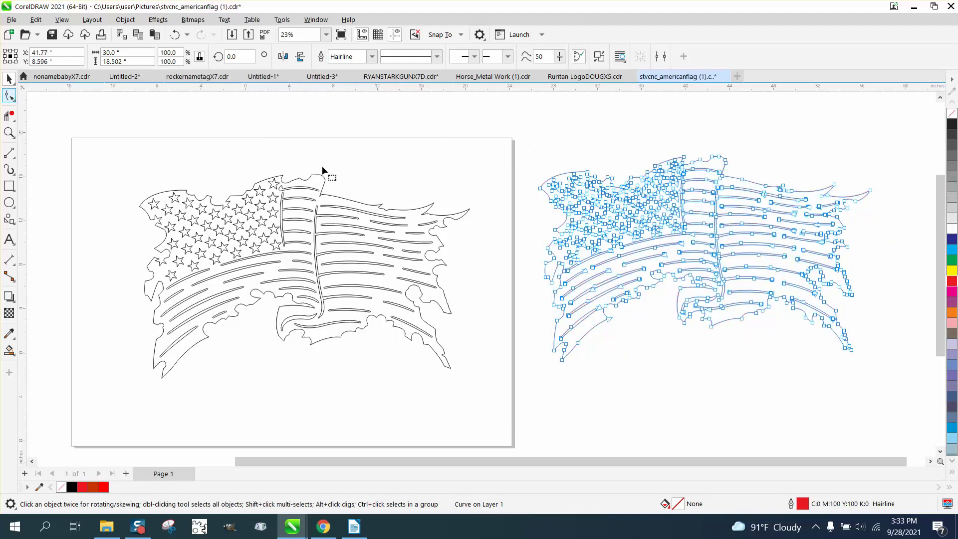
{"action": "left_click_drag", "start_coordinate": [544, 135], "coordinate": [863, 426]}
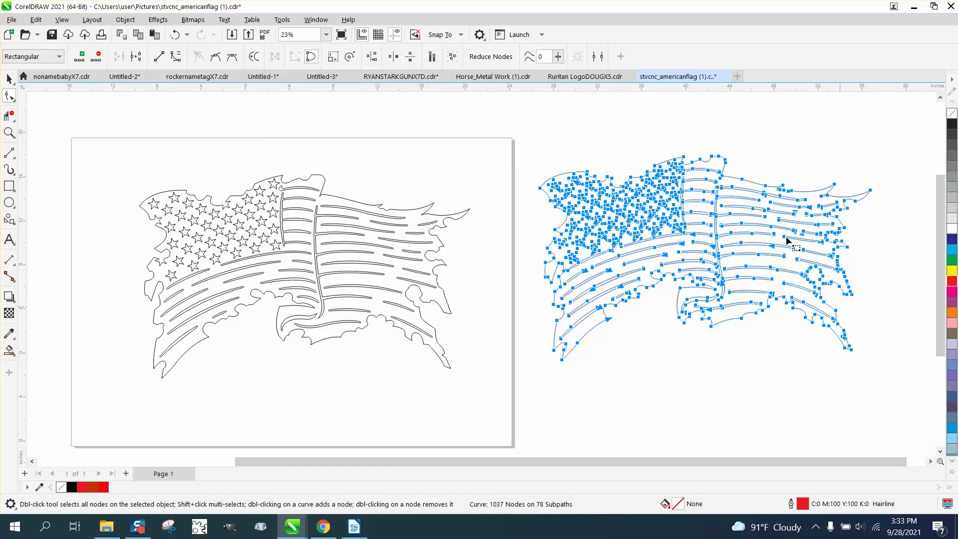
{"action": "left_click", "coordinate": [9, 132]}
{"action": "left_click_drag", "start_coordinate": [552, 176], "coordinate": [587, 209]}
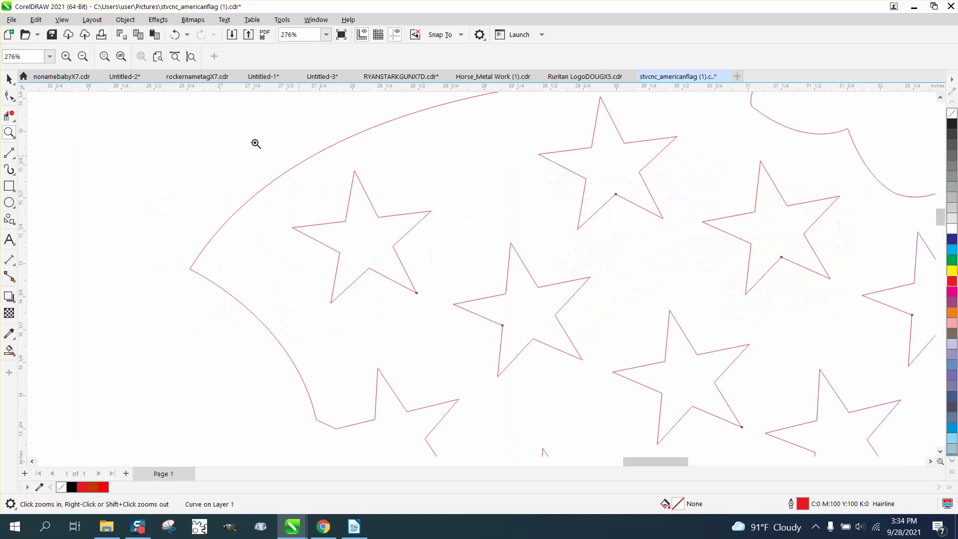
{"action": "left_click", "coordinate": [9, 96]}
{"action": "scroll", "coordinate": [442, 252], "scroll_direction": "down", "scroll_amount": 5}
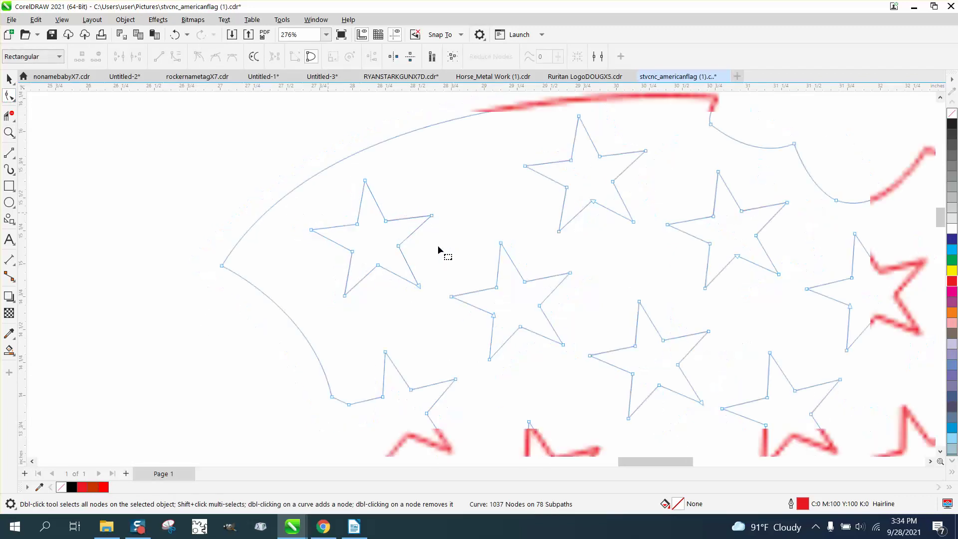
{"action": "scroll", "coordinate": [446, 252], "scroll_direction": "down", "scroll_amount": 2}
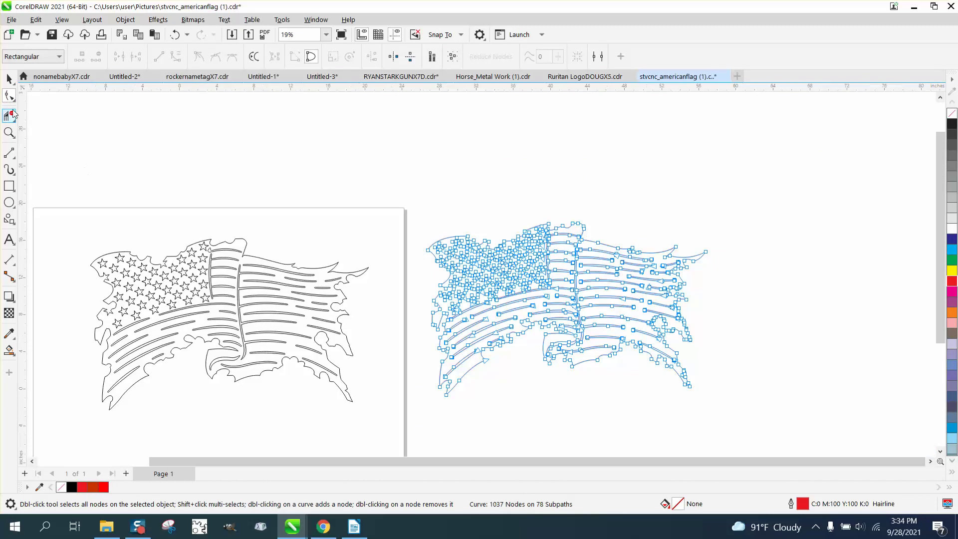
{"action": "left_click", "coordinate": [9, 78]}
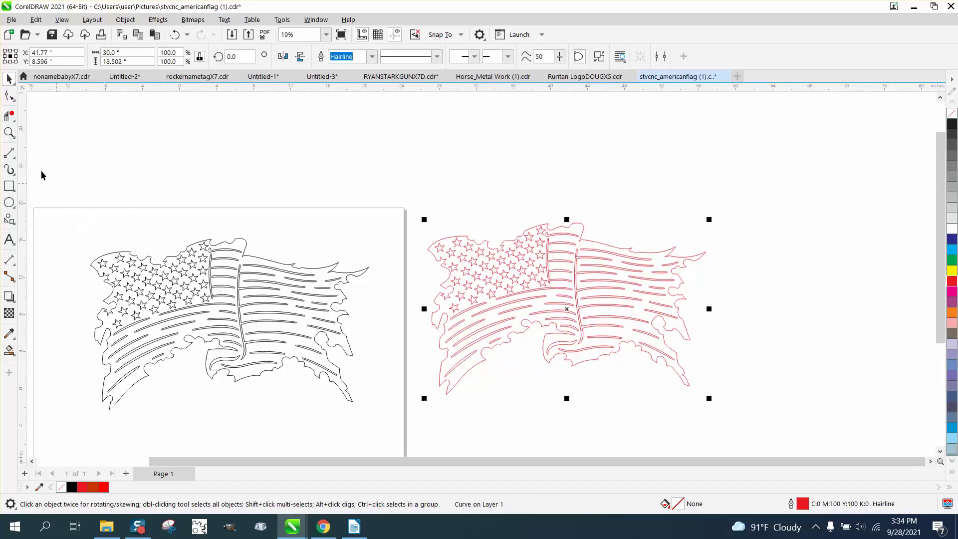
{"action": "left_click", "coordinate": [10, 133]}
{"action": "left_click_drag", "start_coordinate": [92, 232], "coordinate": [406, 368]}
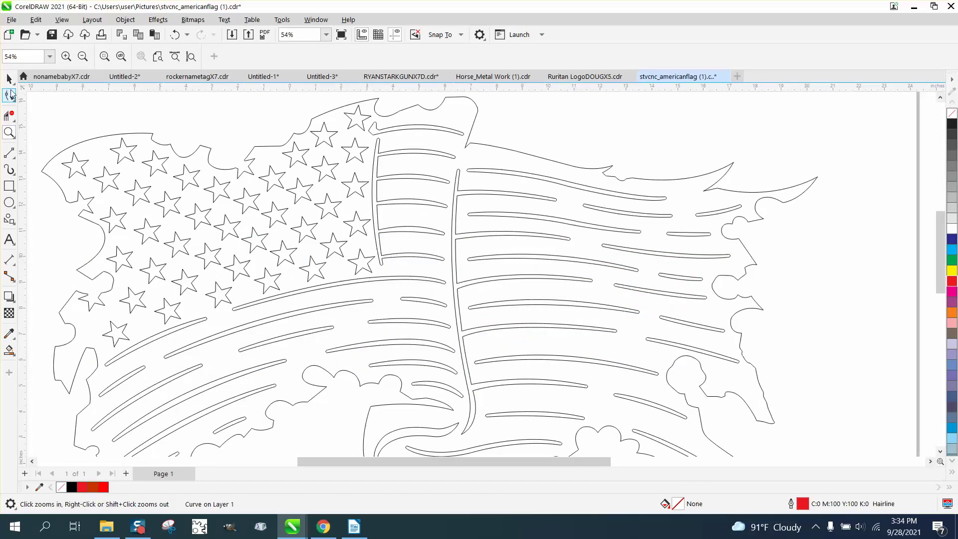
Select the original flag's top-left star and zoom in on its 19 nodes
{"action": "left_click", "coordinate": [9, 79]}
{"action": "left_click", "coordinate": [82, 161]}
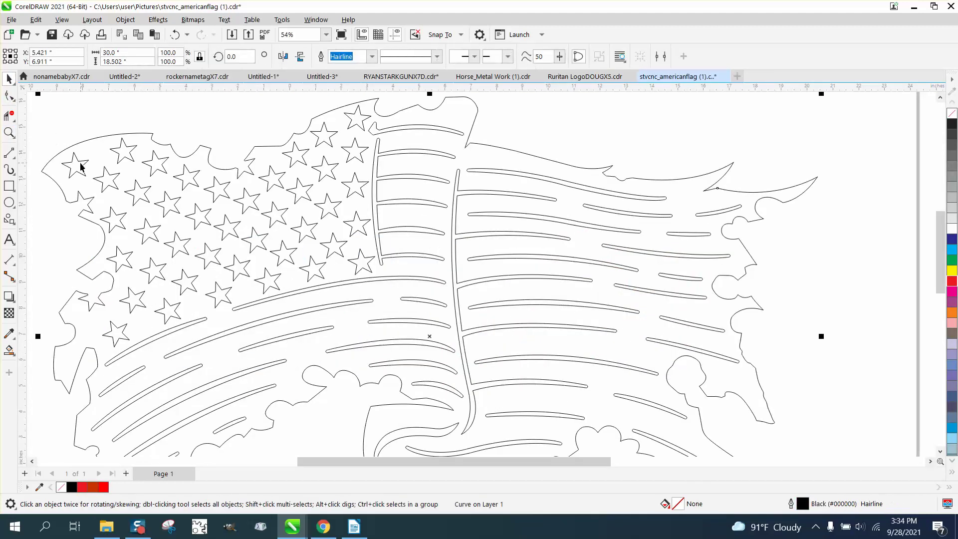
{"action": "left_click", "coordinate": [80, 164], "text": "alt"}
{"action": "left_click", "coordinate": [10, 95]}
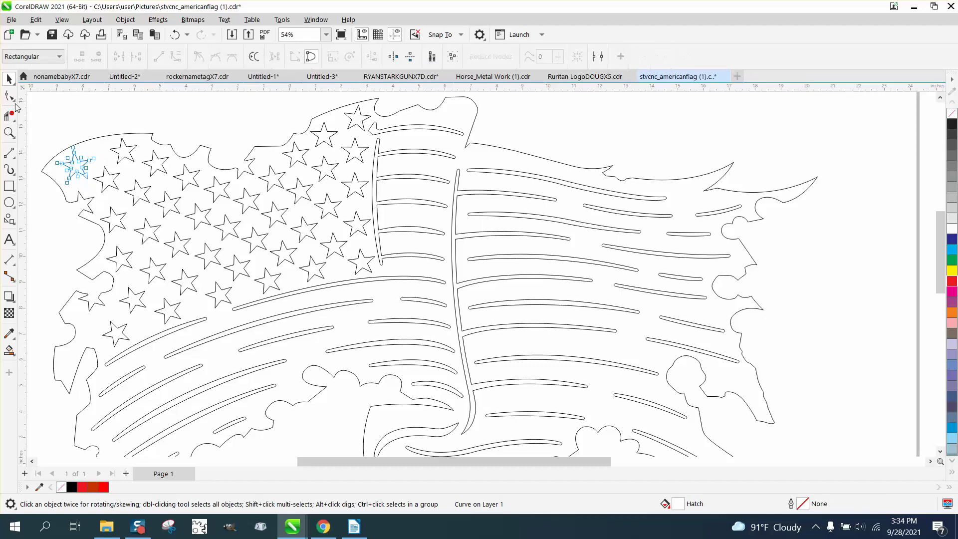
{"action": "left_click", "coordinate": [10, 131]}
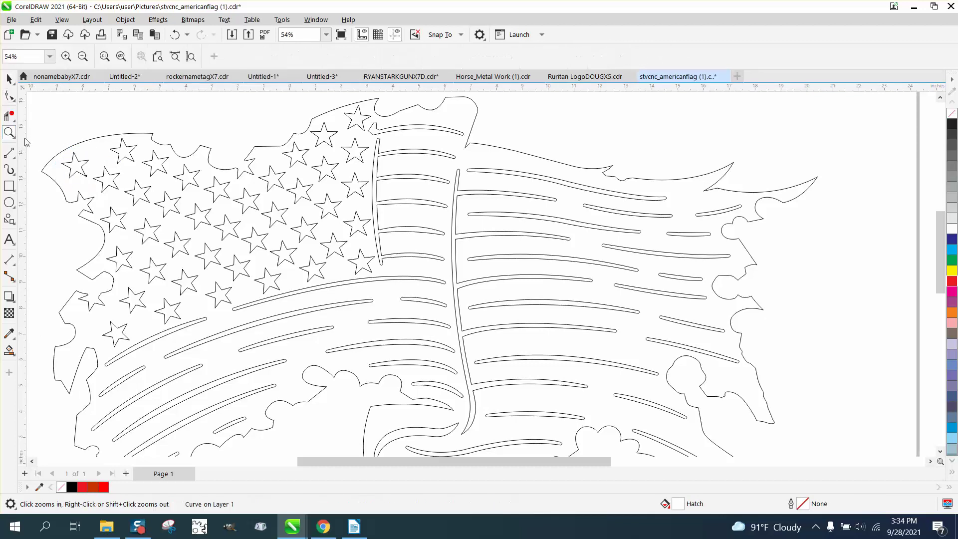
{"action": "left_click_drag", "start_coordinate": [104, 179], "coordinate": [50, 150]}
{"action": "left_click", "coordinate": [10, 95]}
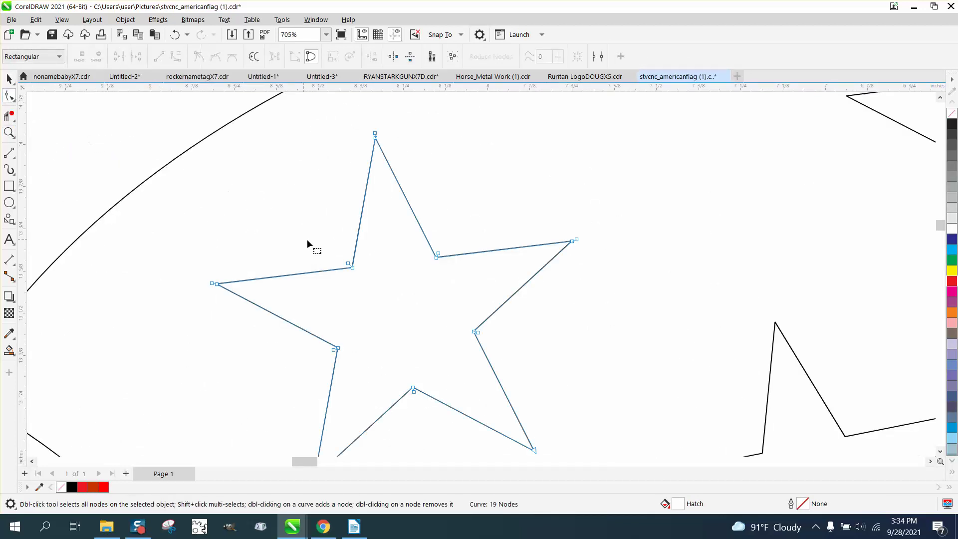
{"action": "scroll", "coordinate": [309, 241], "scroll_direction": "down", "scroll_amount": 1}
{"action": "scroll", "coordinate": [364, 170], "scroll_direction": "down", "scroll_amount": 2}
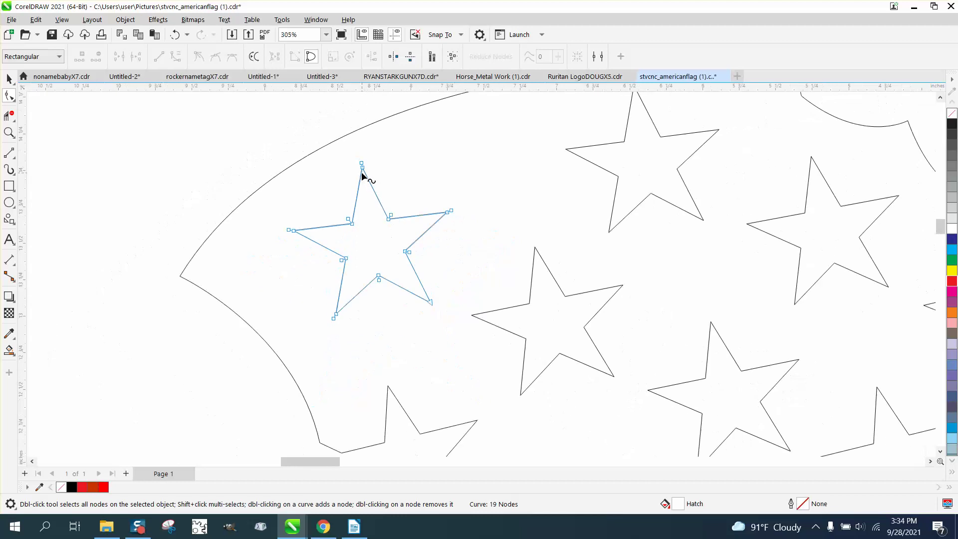
{"action": "left_click", "coordinate": [9, 79]}
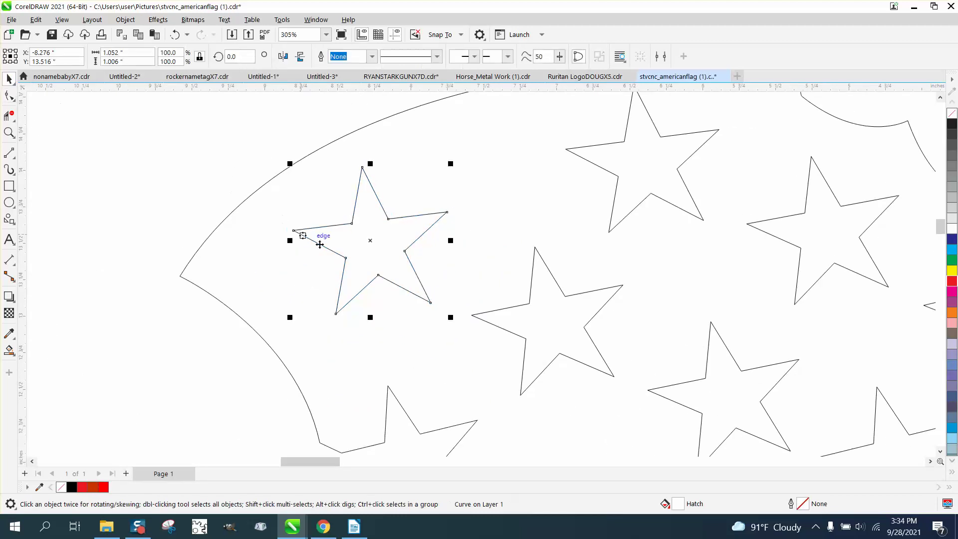
{"action": "left_click_drag", "start_coordinate": [376, 251], "coordinate": [193, 192]}
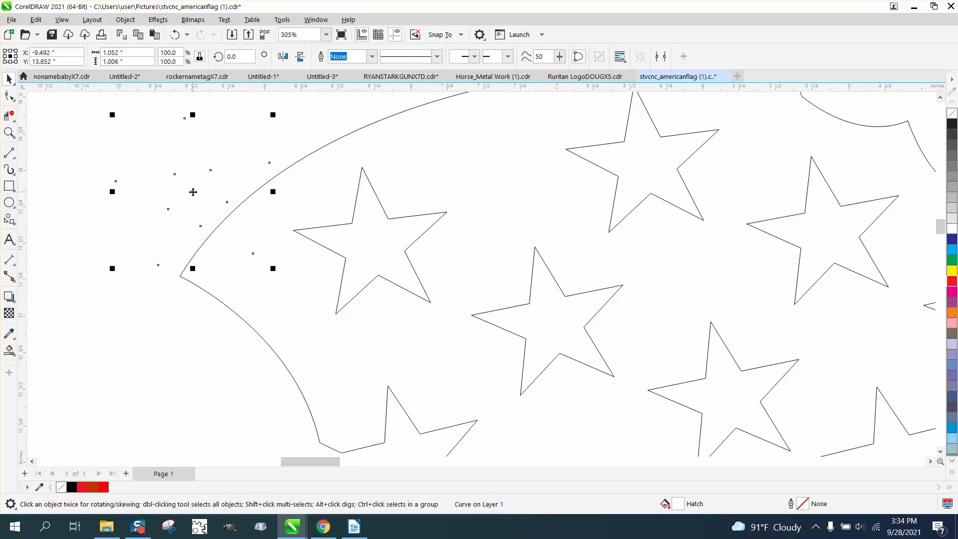
{"action": "right_click", "coordinate": [953, 124]}
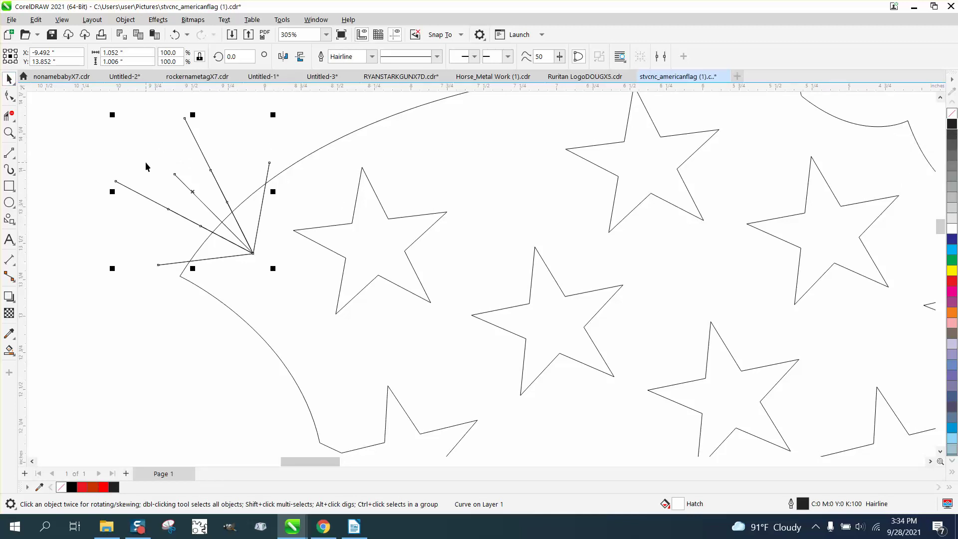
{"action": "left_click", "coordinate": [175, 35]}
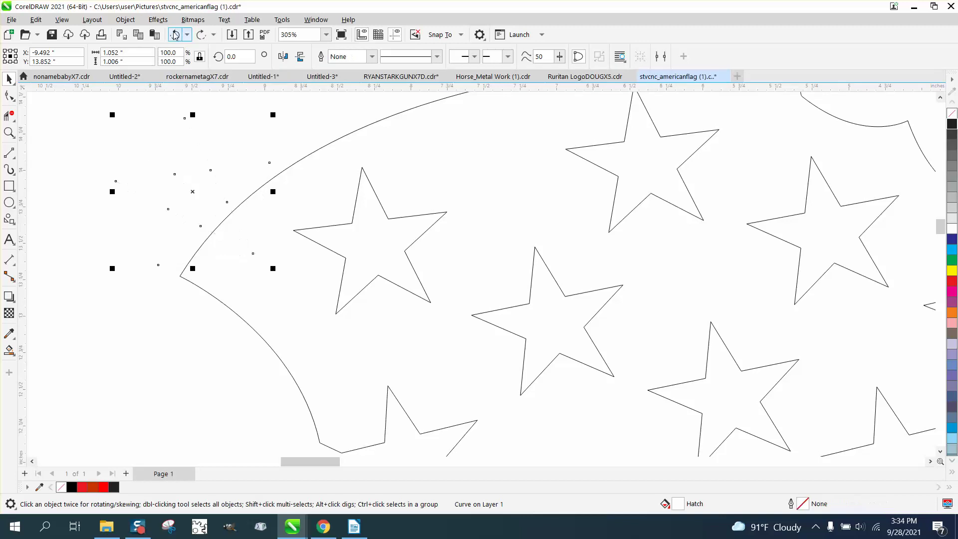
{"action": "left_click", "coordinate": [175, 35]}
{"action": "left_click", "coordinate": [175, 34]}
{"action": "scroll", "coordinate": [155, 102], "scroll_direction": "down", "scroll_amount": 10}
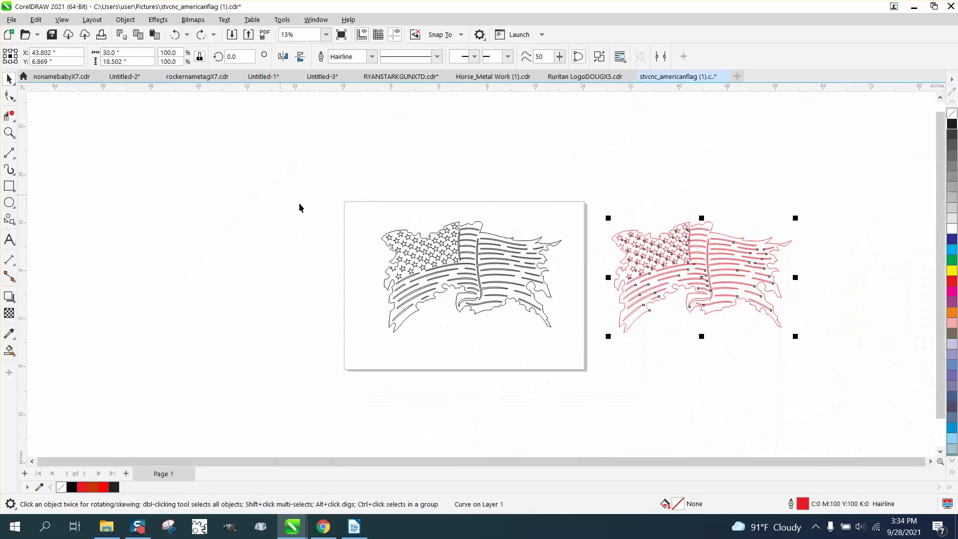
Select all 119 flag pieces and combine them with Object > Combine
{"action": "left_click_drag", "start_coordinate": [364, 198], "coordinate": [583, 362]}
{"action": "left_click", "coordinate": [125, 20]}
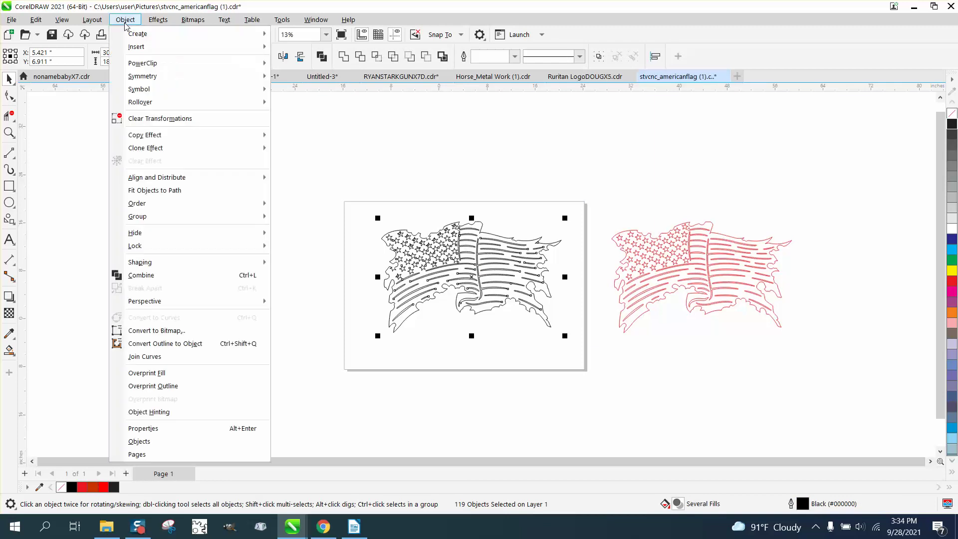
{"action": "left_click", "coordinate": [142, 275]}
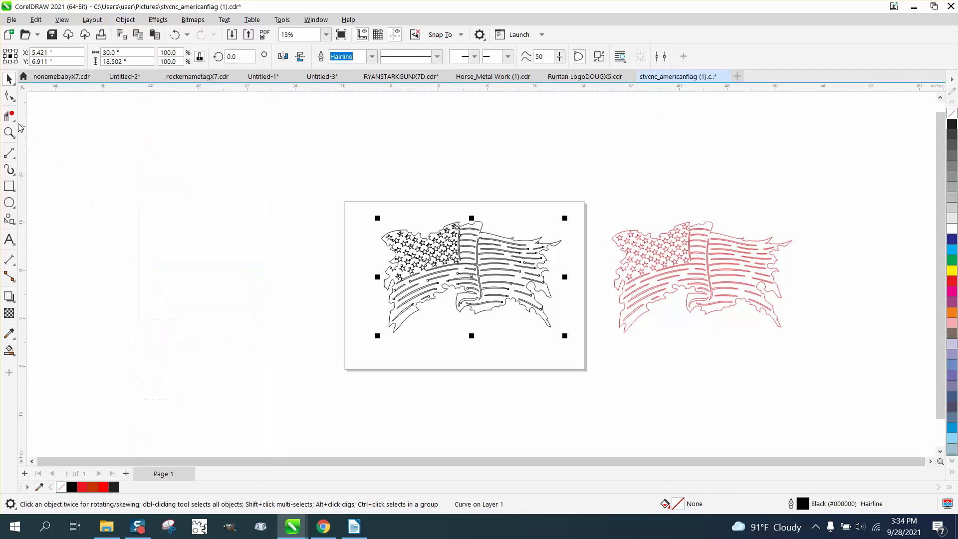
Check node counts of the combined 1816-node flag and the red 1037-node copy
{"action": "left_click", "coordinate": [9, 96]}
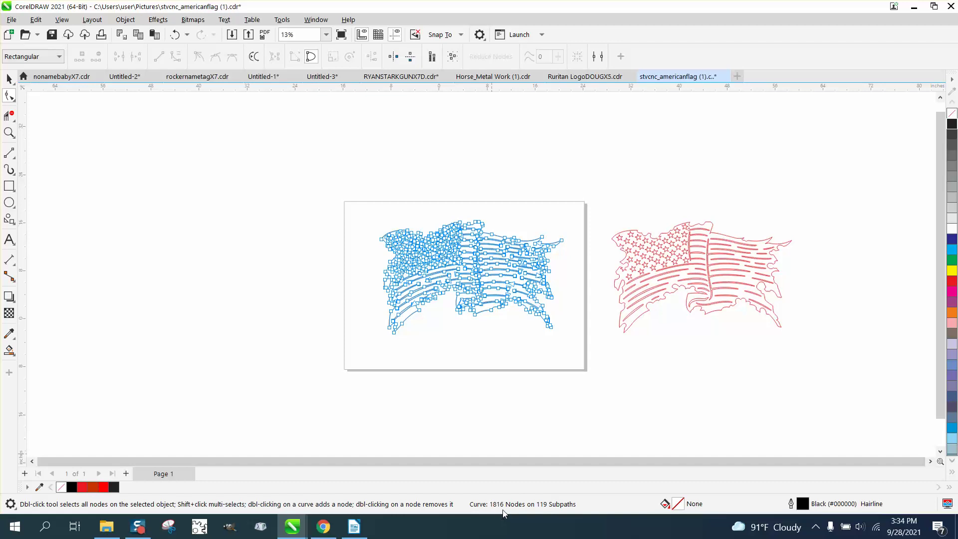
{"action": "left_click", "coordinate": [646, 263]}
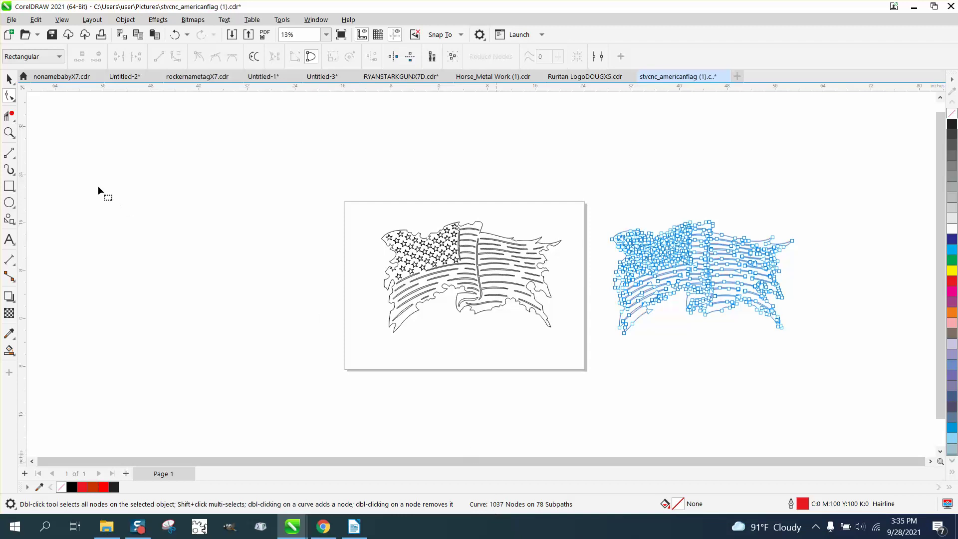
{"action": "left_click", "coordinate": [9, 132]}
{"action": "left_click_drag", "start_coordinate": [384, 222], "coordinate": [587, 345]}
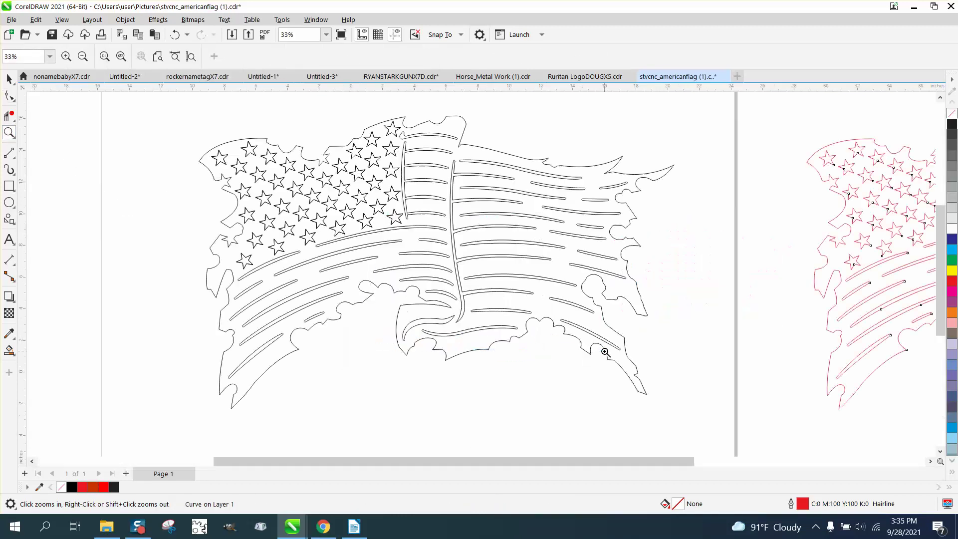
{"action": "left_click", "coordinate": [9, 78]}
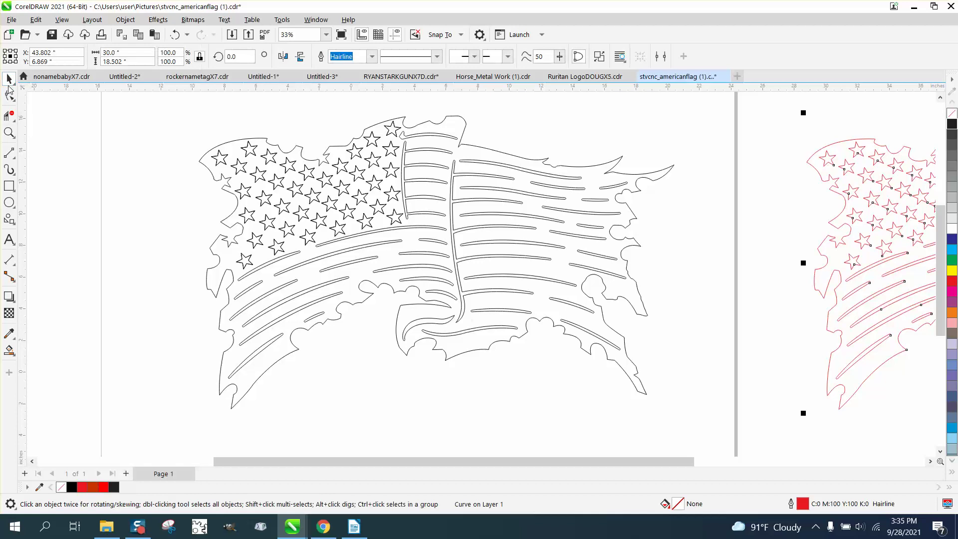
{"action": "scroll", "coordinate": [272, 172], "scroll_direction": "down", "scroll_amount": 10}
{"action": "left_click", "coordinate": [10, 132]}
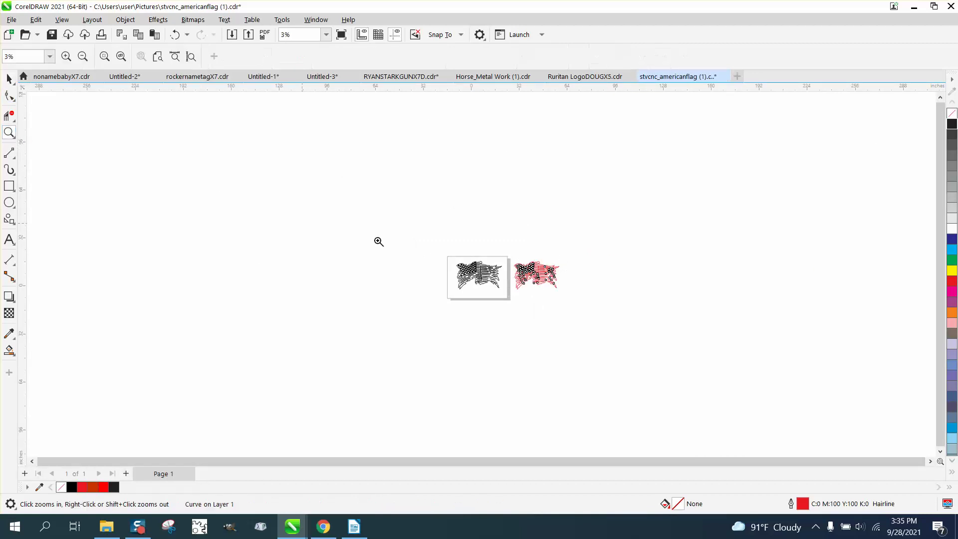
{"action": "left_click_drag", "start_coordinate": [505, 256], "coordinate": [619, 305]}
{"action": "left_click", "coordinate": [9, 79]}
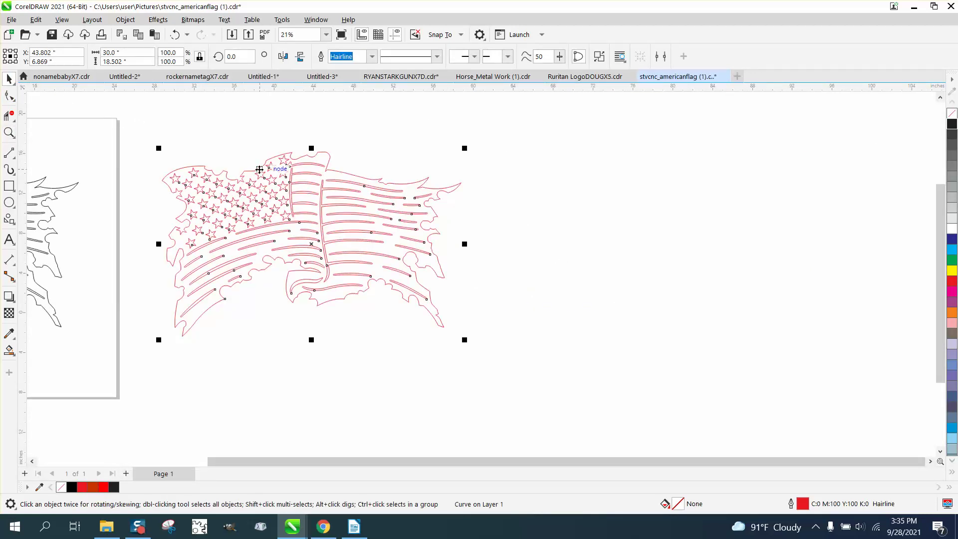
{"action": "left_click_drag", "start_coordinate": [319, 249], "coordinate": [435, 300]}
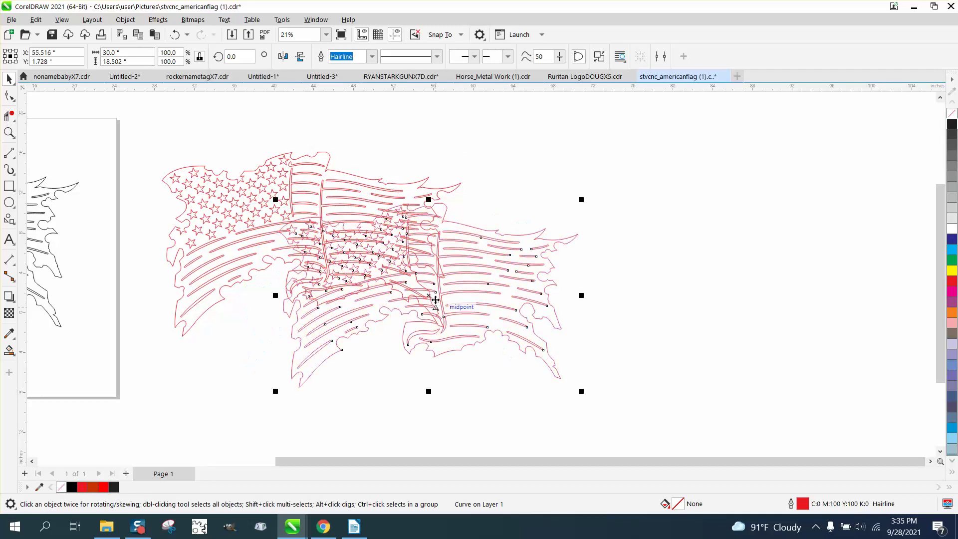
{"action": "left_click", "coordinate": [175, 34]}
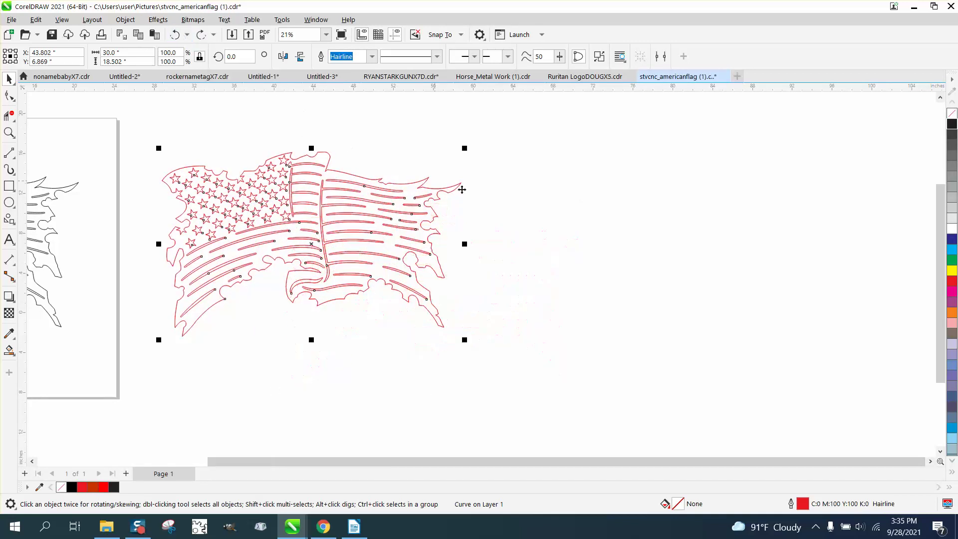
{"action": "left_click", "coordinate": [552, 217]}
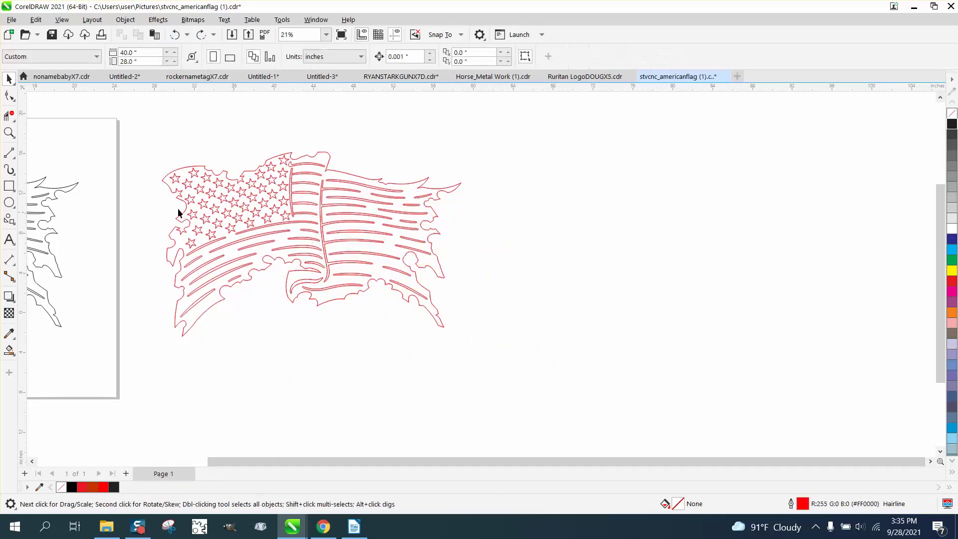
{"action": "left_click", "coordinate": [9, 133]}
{"action": "scroll", "coordinate": [190, 193], "scroll_direction": "up", "scroll_amount": 6}
{"action": "scroll", "coordinate": [189, 193], "scroll_direction": "down", "scroll_amount": 3}
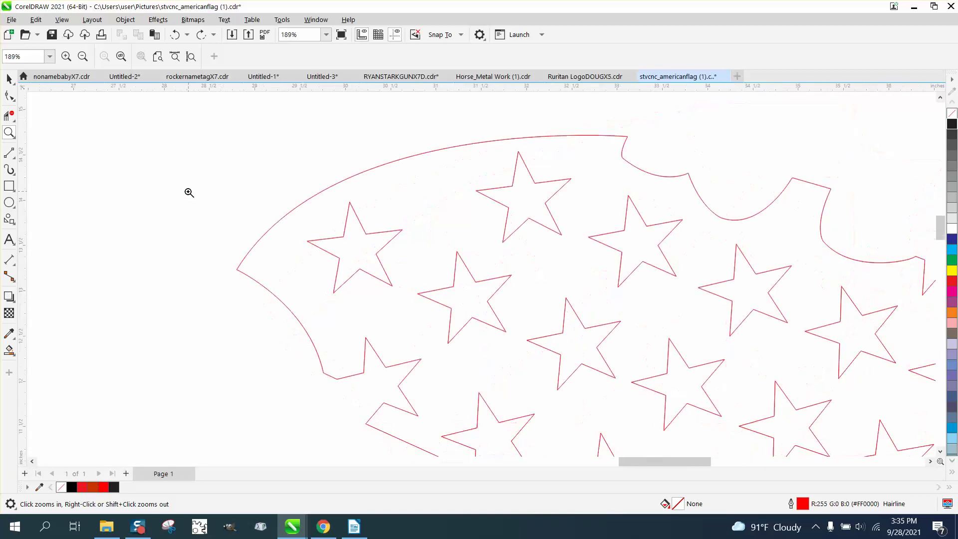
{"action": "scroll", "coordinate": [189, 193], "scroll_direction": "down", "scroll_amount": 4}
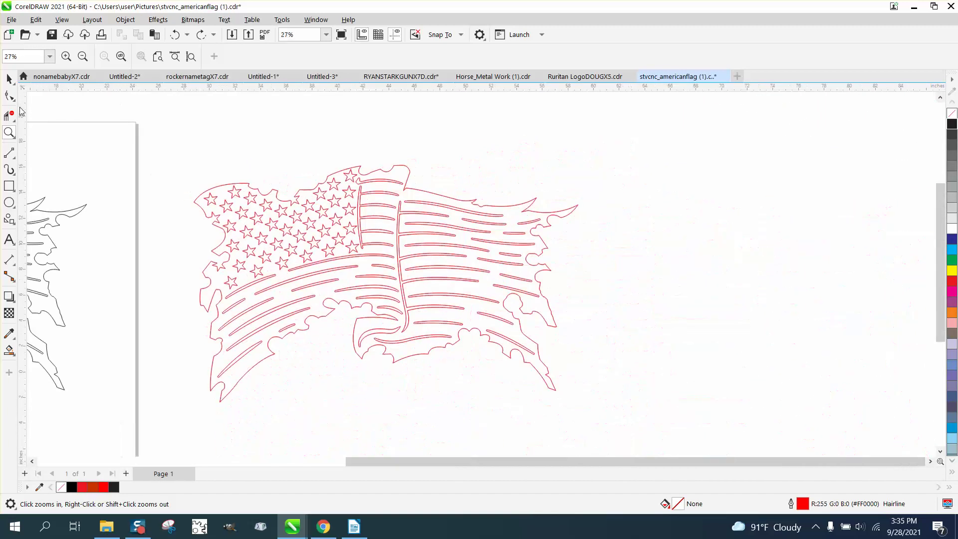
{"action": "left_click", "coordinate": [9, 78]}
{"action": "left_click_drag", "start_coordinate": [536, 393], "coordinate": [639, 431]}
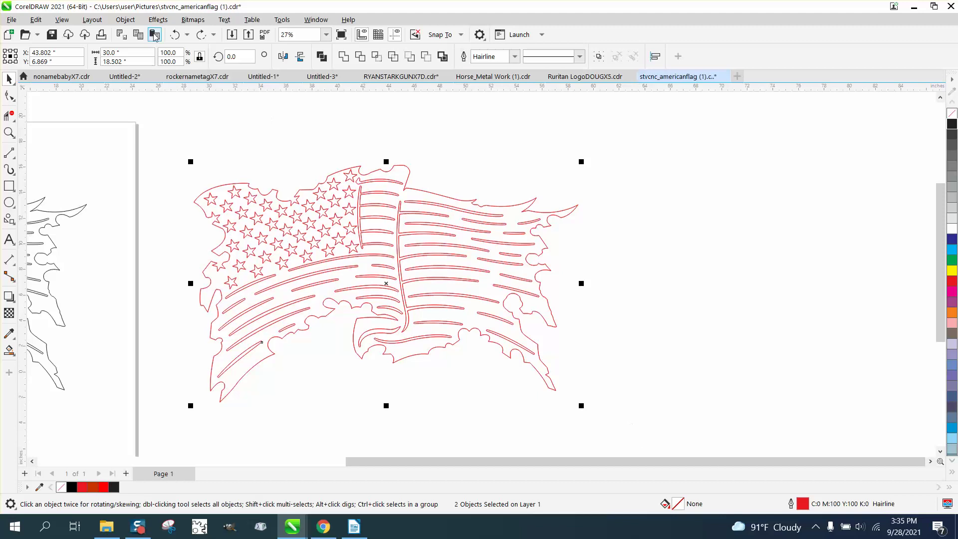
{"action": "left_click", "coordinate": [125, 19]}
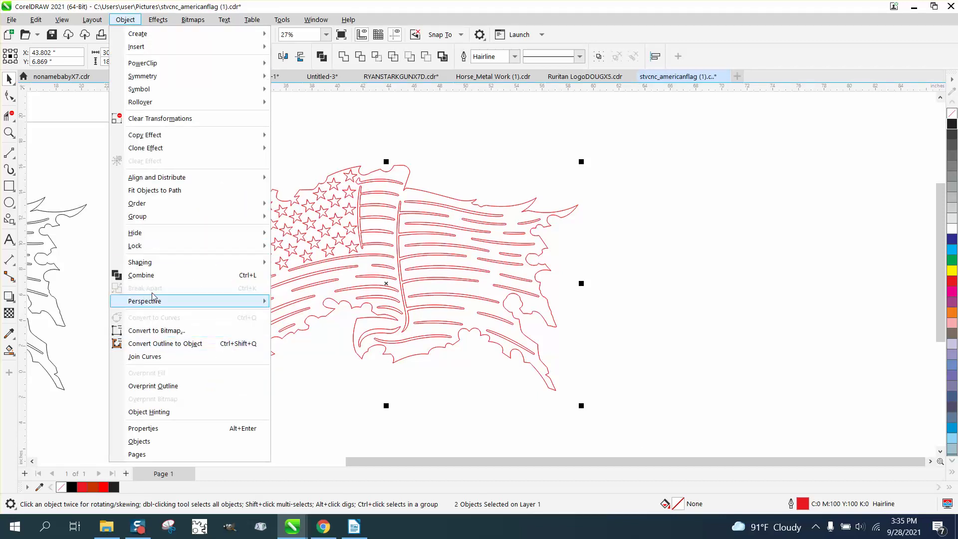
{"action": "mouse_move", "coordinate": [149, 223]}
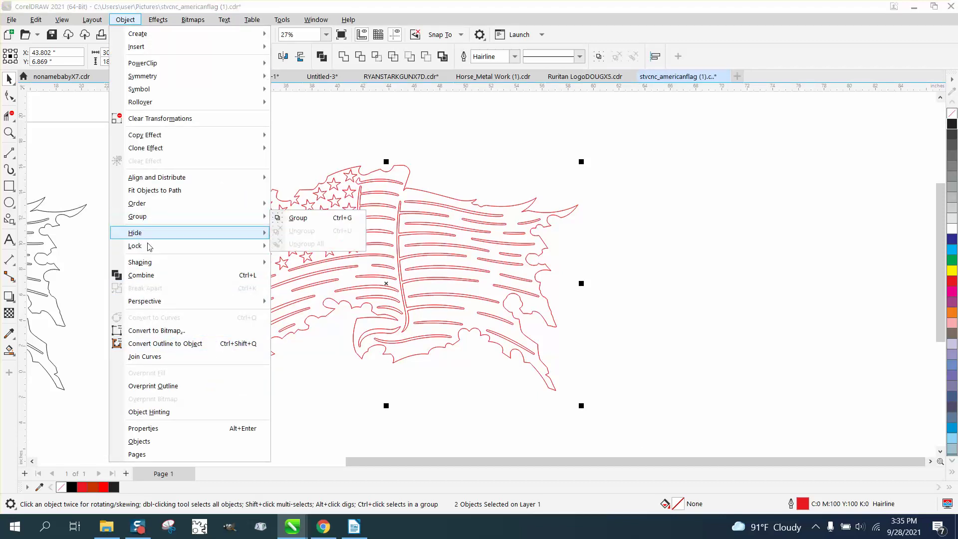
{"action": "left_click", "coordinate": [366, 129]}
{"action": "scroll", "coordinate": [367, 128], "scroll_direction": "down", "scroll_amount": 1}
{"action": "left_click_drag", "start_coordinate": [224, 111], "coordinate": [245, 218]}
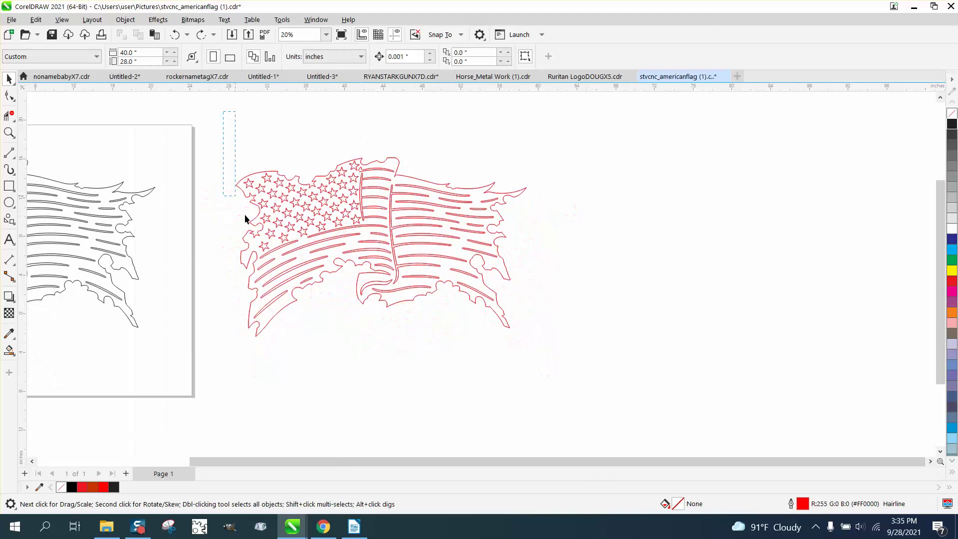
{"action": "left_click_drag", "start_coordinate": [639, 387], "coordinate": [639, 388]}
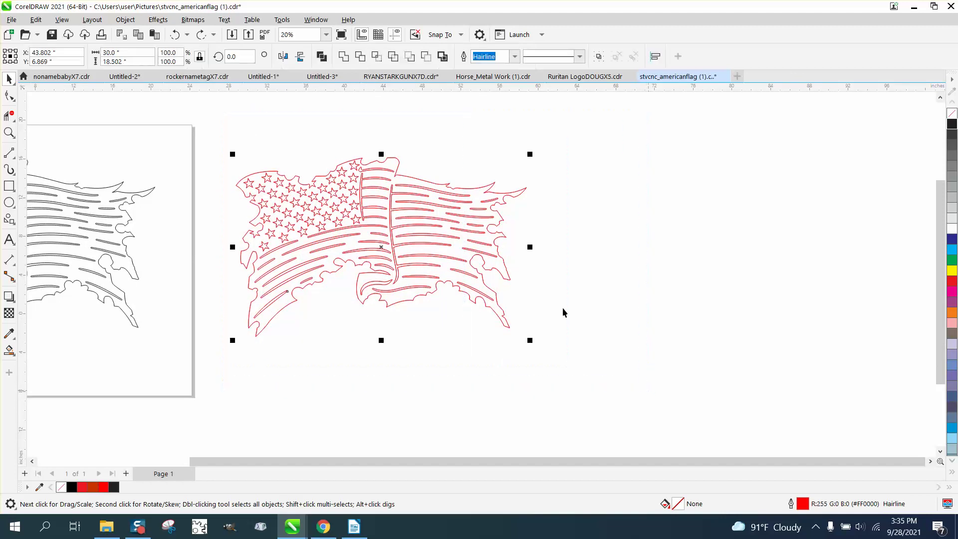
{"action": "left_click", "coordinate": [125, 20]}
{"action": "left_click", "coordinate": [618, 263]}
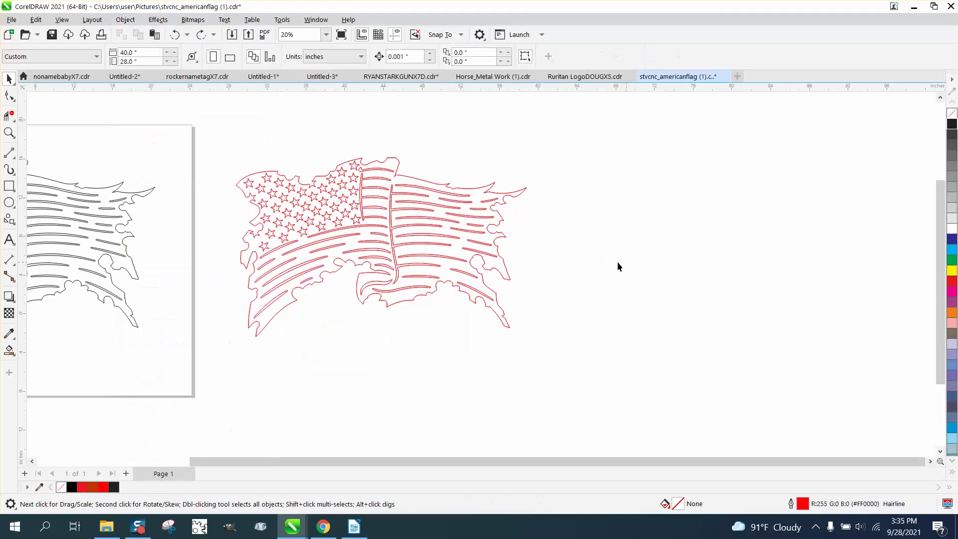
{"action": "left_click", "coordinate": [9, 95]}
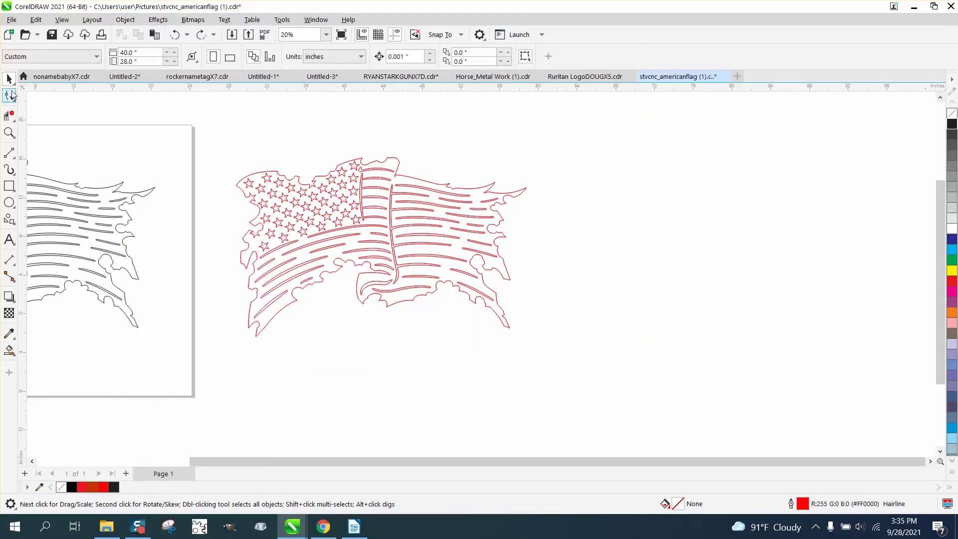
{"action": "left_click", "coordinate": [297, 190]}
{"action": "left_click_drag", "start_coordinate": [642, 361], "coordinate": [646, 376]}
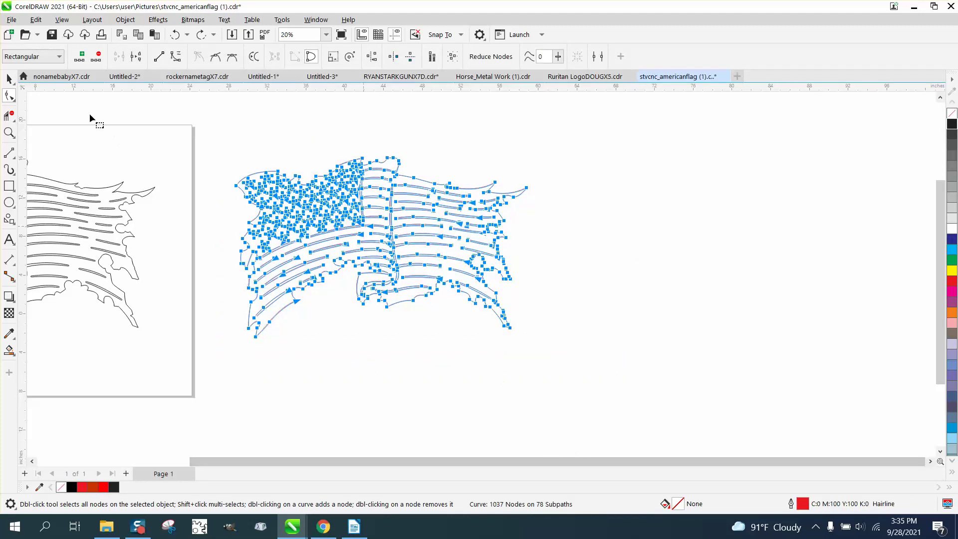
Shift the red flag copy to look beneath it, then undo the move
{"action": "left_click", "coordinate": [9, 79]}
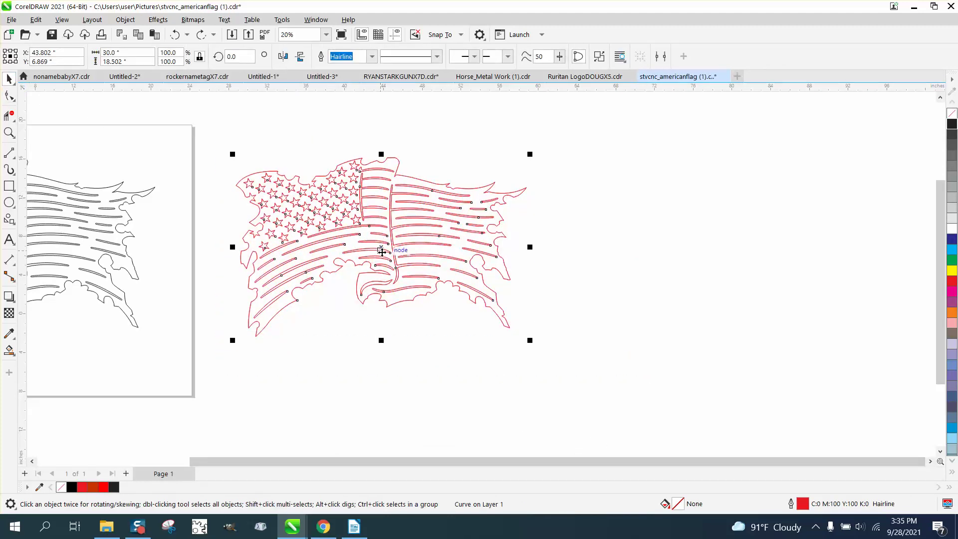
{"action": "left_click_drag", "start_coordinate": [377, 256], "coordinate": [400, 270]}
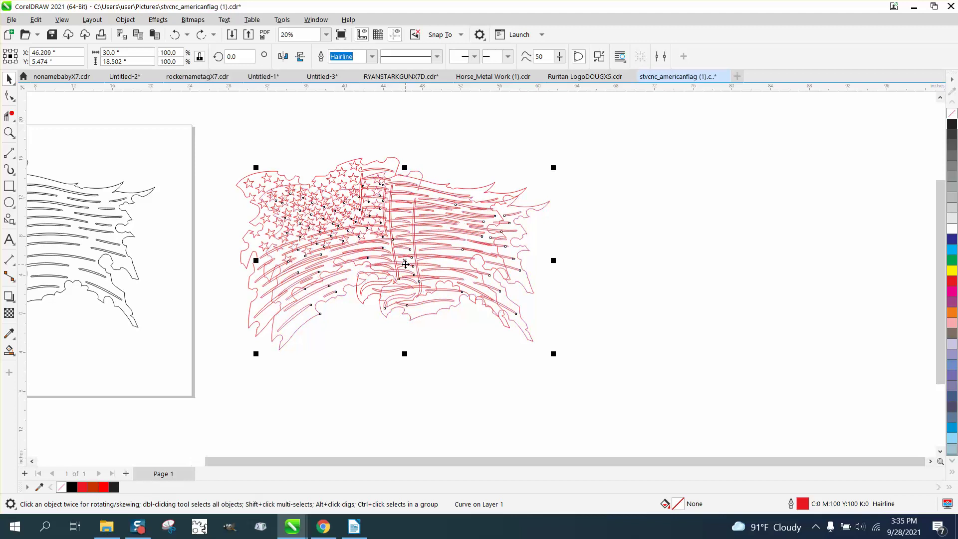
{"action": "left_click", "coordinate": [177, 38]}
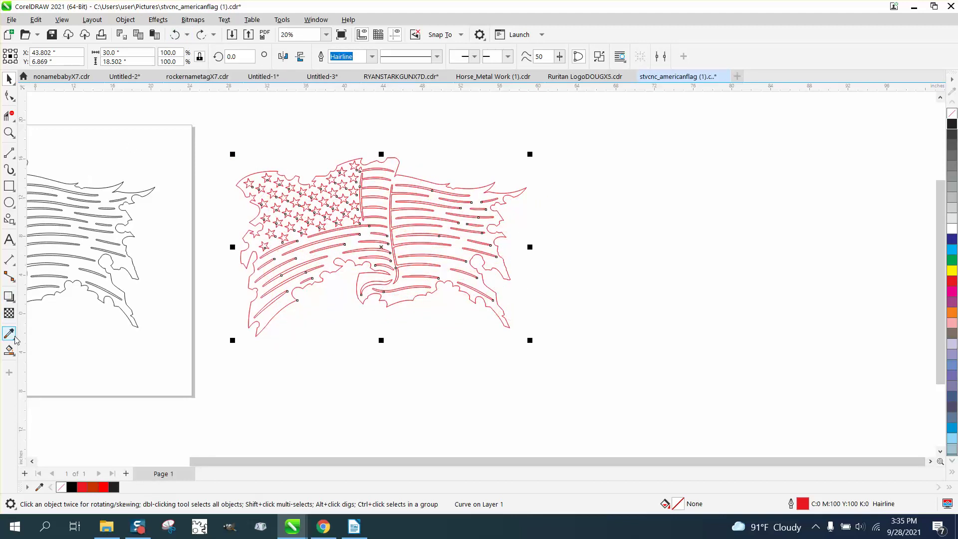
Smart Fill a new flag curve, move it right with no fill and red hairline, and lower the older copy
{"action": "left_click", "coordinate": [9, 351]}
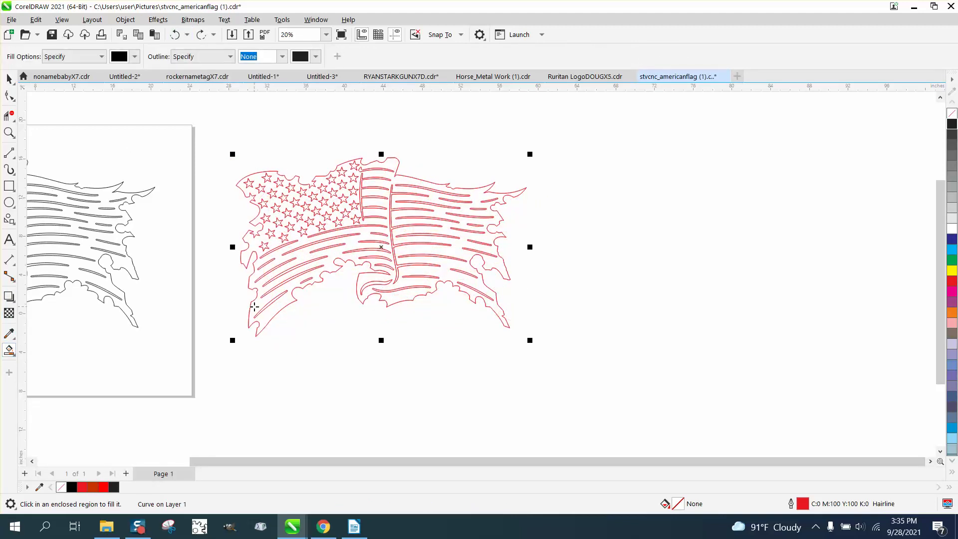
{"action": "left_click", "coordinate": [256, 307]}
{"action": "left_click", "coordinate": [9, 79]}
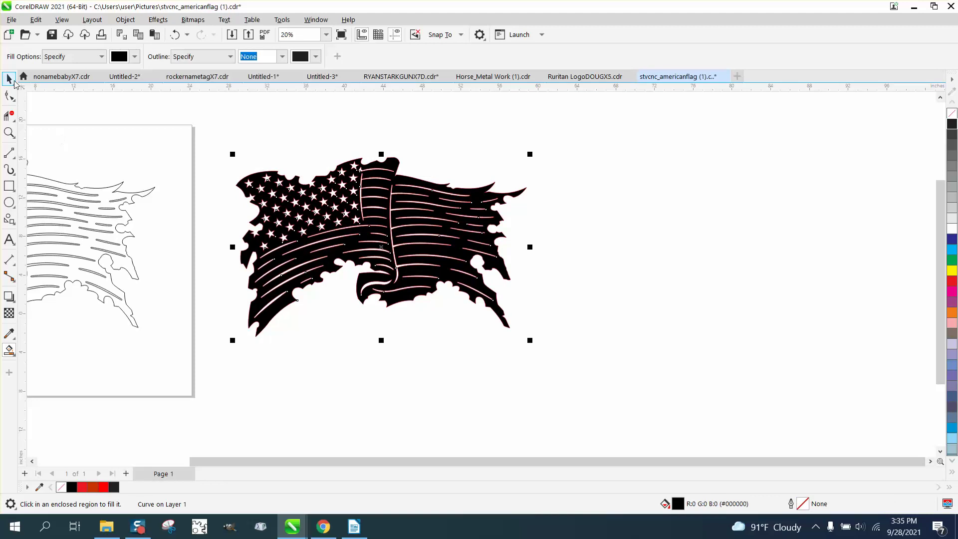
{"action": "left_click_drag", "start_coordinate": [394, 240], "coordinate": [691, 259]}
{"action": "left_click", "coordinate": [952, 115]}
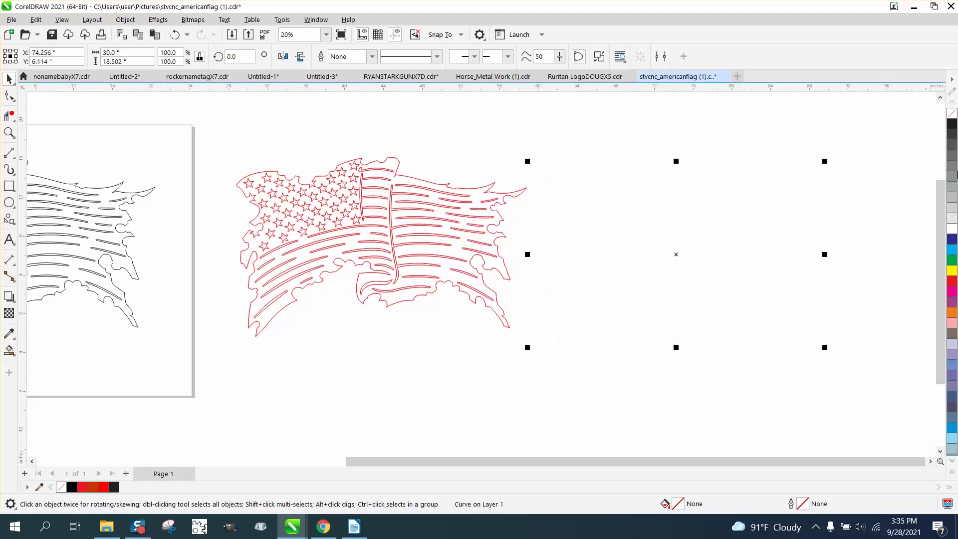
{"action": "right_click", "coordinate": [952, 286]}
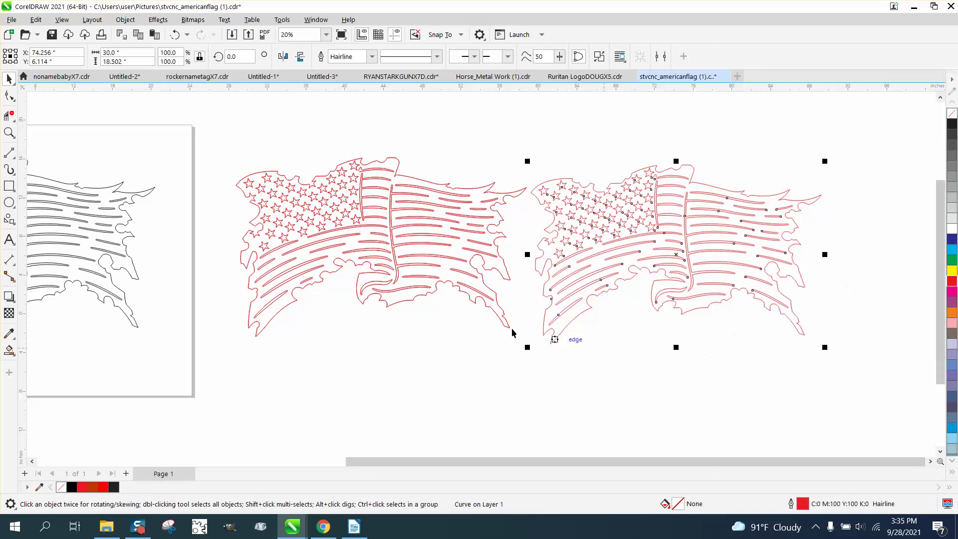
{"action": "left_click_drag", "start_coordinate": [368, 261], "coordinate": [364, 308]}
{"action": "scroll", "coordinate": [363, 302], "scroll_direction": "down", "scroll_amount": 2}
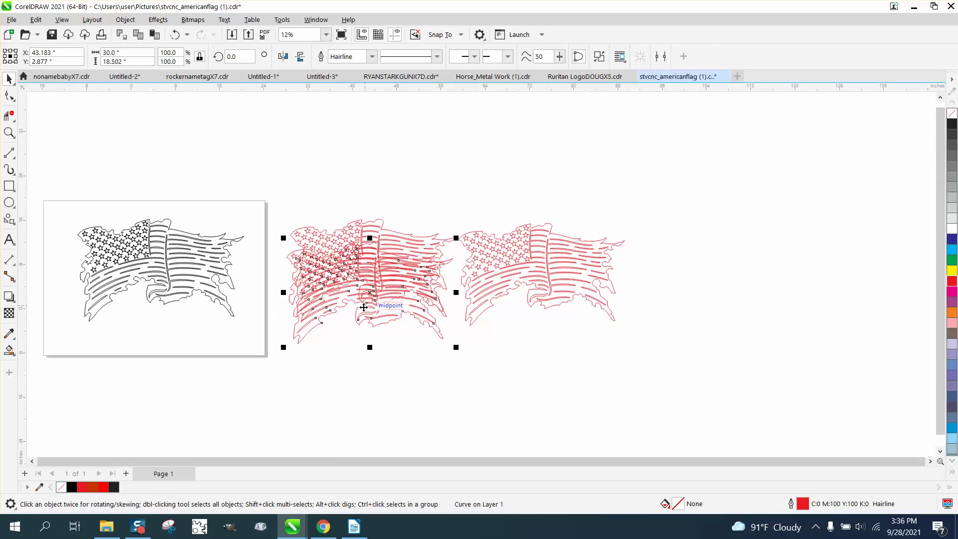